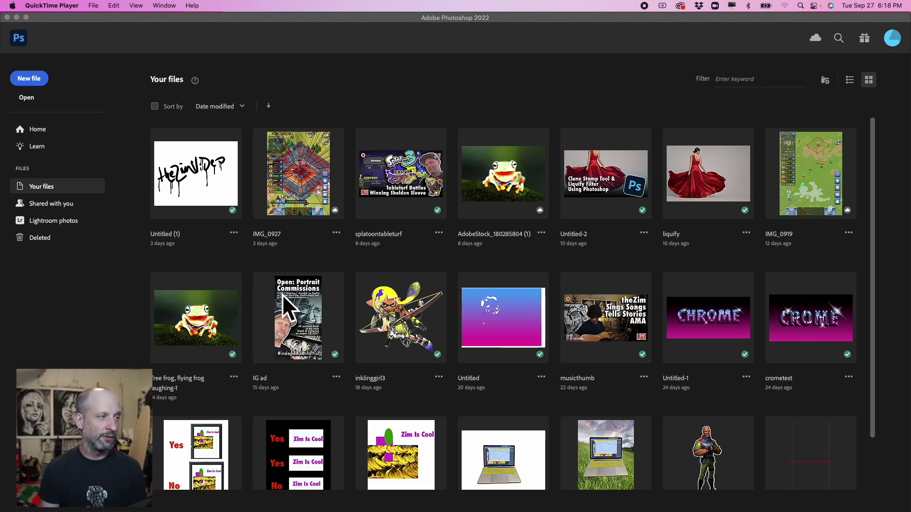
- Create a new blank Letter document, 8.5 x 11 in at 300 ppi
left_click(30, 78)
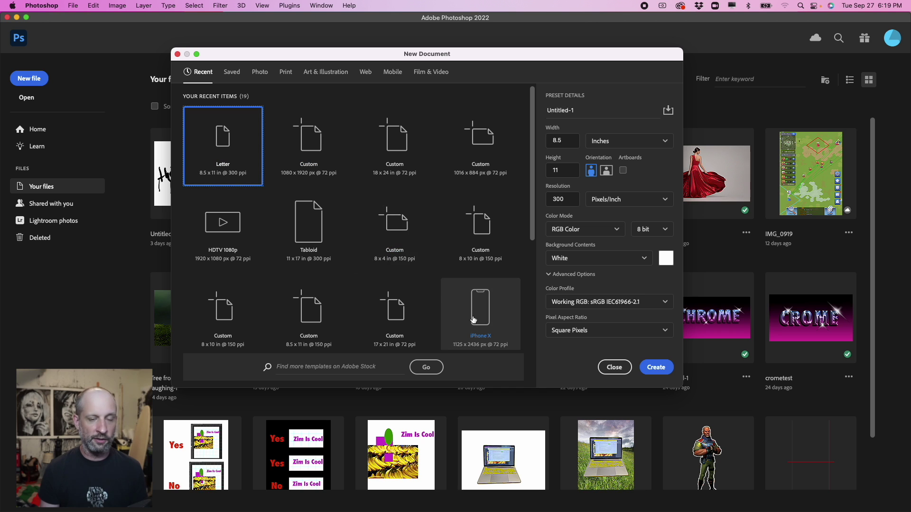
left_click(652, 365)
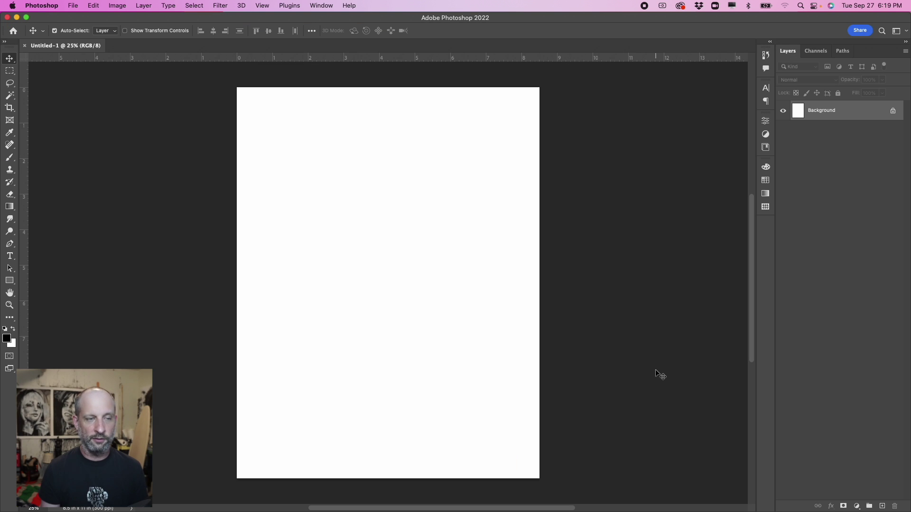
left_click(10, 257)
- Add a two-line text layer reading 'GRADIENT' over 'BLUR BLUR' on the upper page
left_click(394, 227)
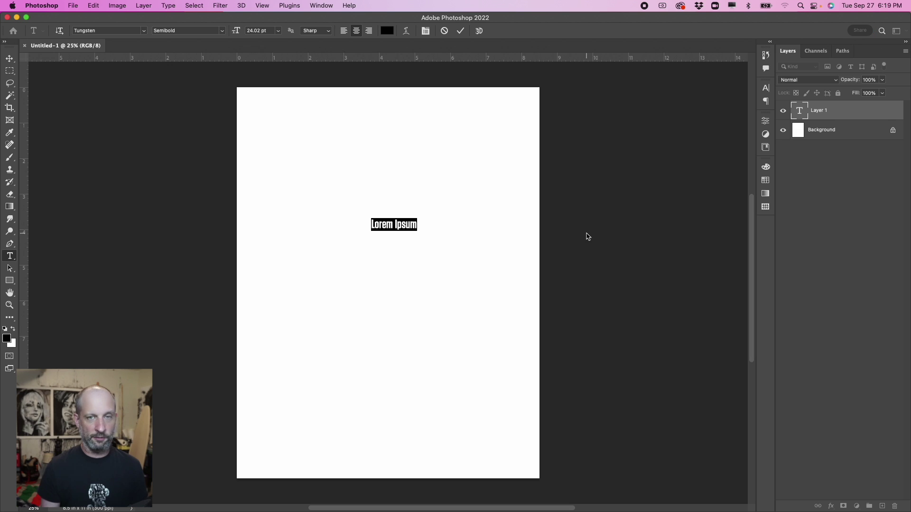
key("Escape")
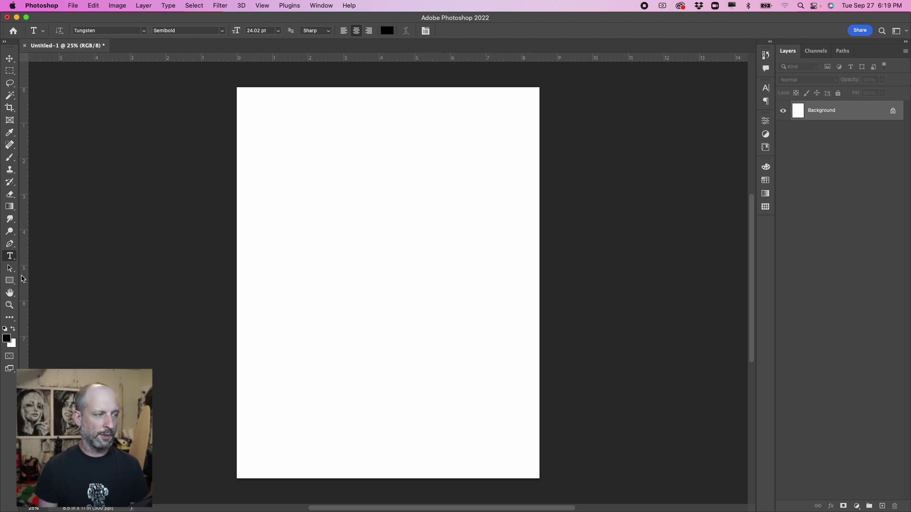
left_click(336, 220)
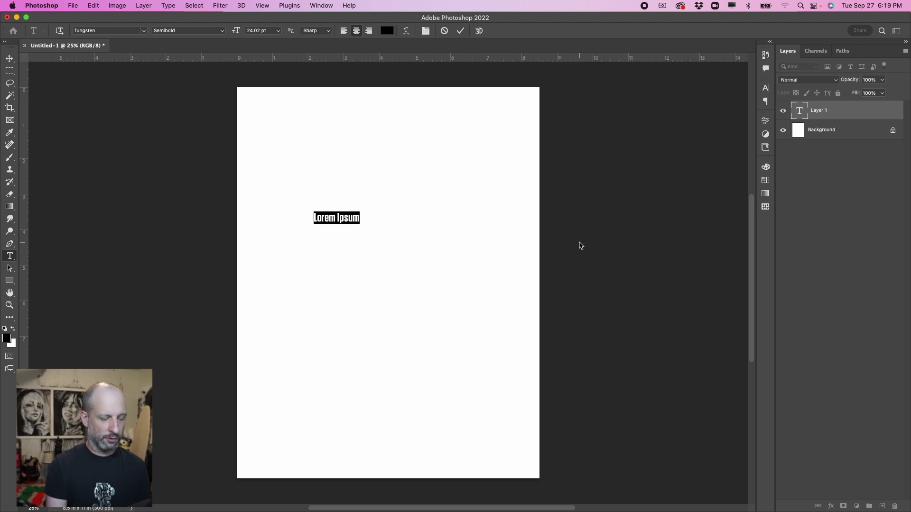
type("GR")
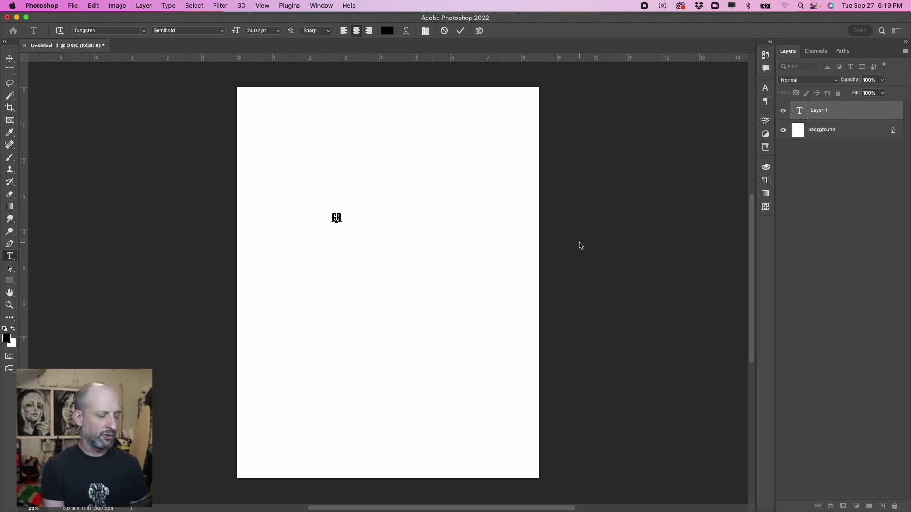
type("ADI")
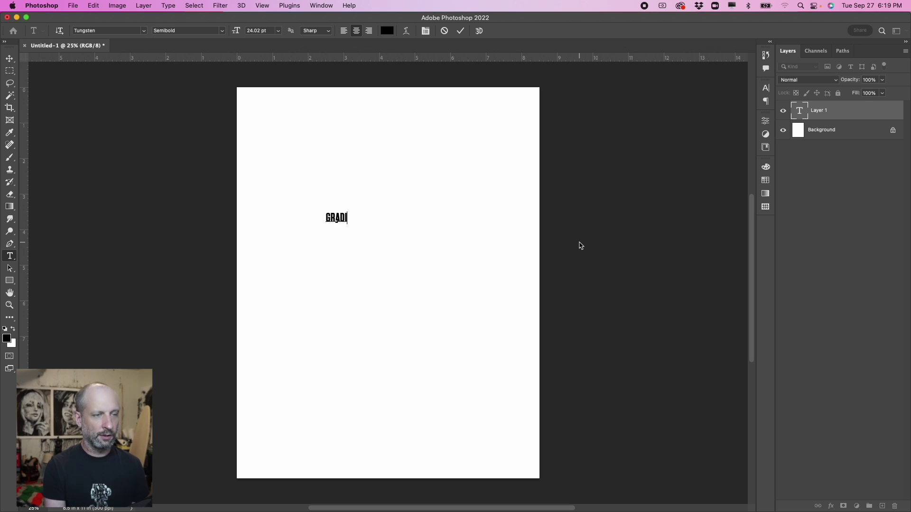
type("ENT ")
type("BLUR B")
type("LUR")
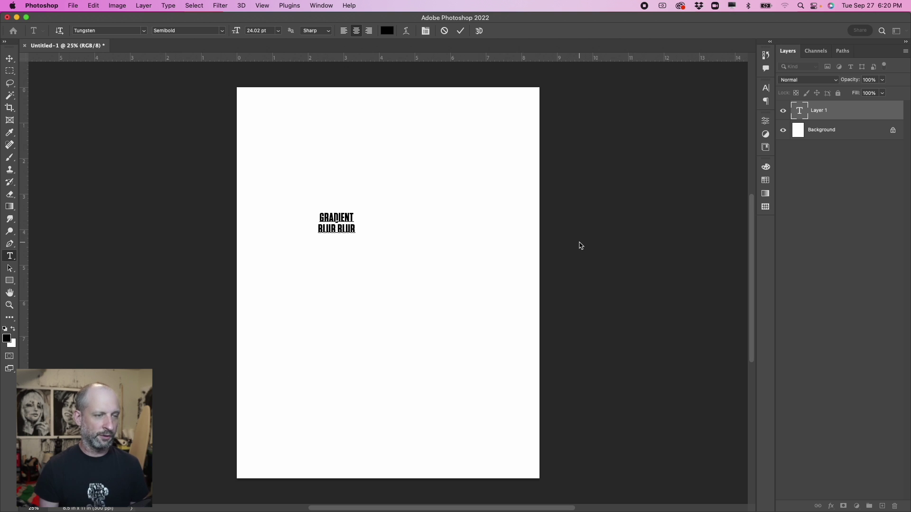
left_click(771, 91)
- Change the GRADIENT BLUR BLUR text to Arial Black and commit the text layer
left_click(712, 87)
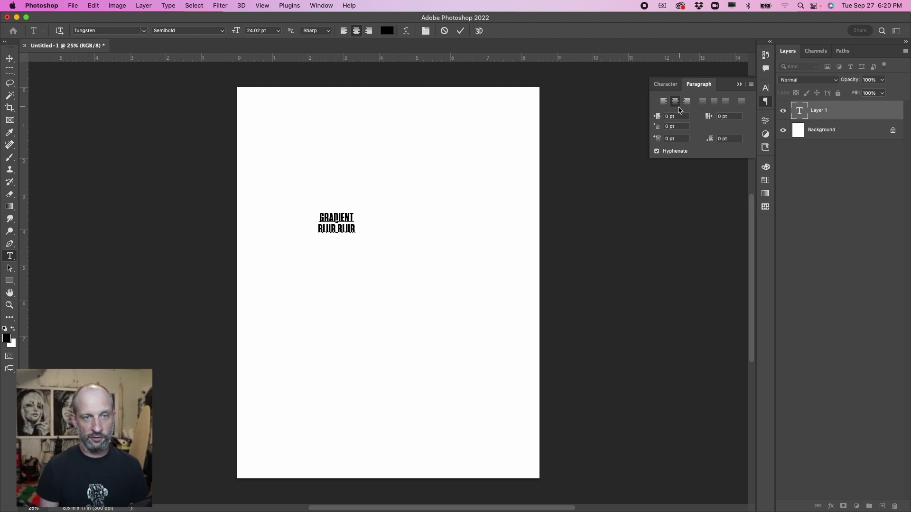
left_click(751, 84)
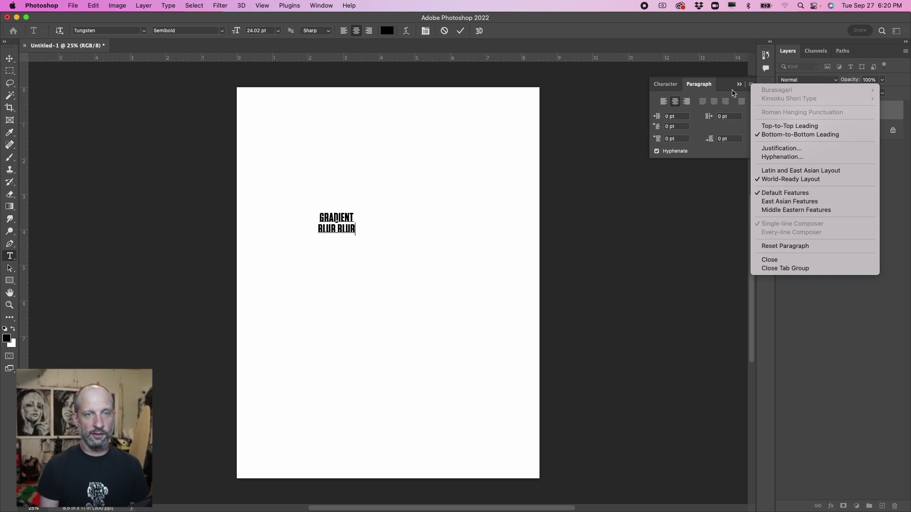
left_click(587, 126)
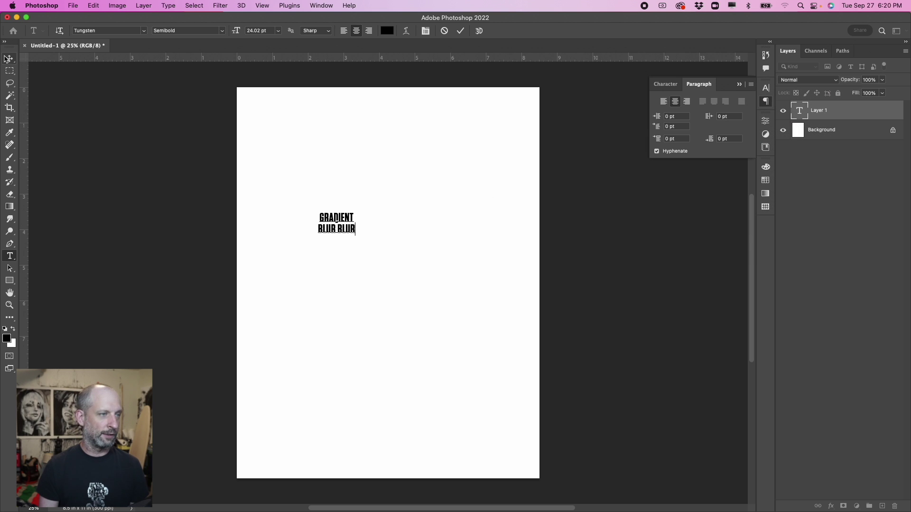
left_click(666, 84)
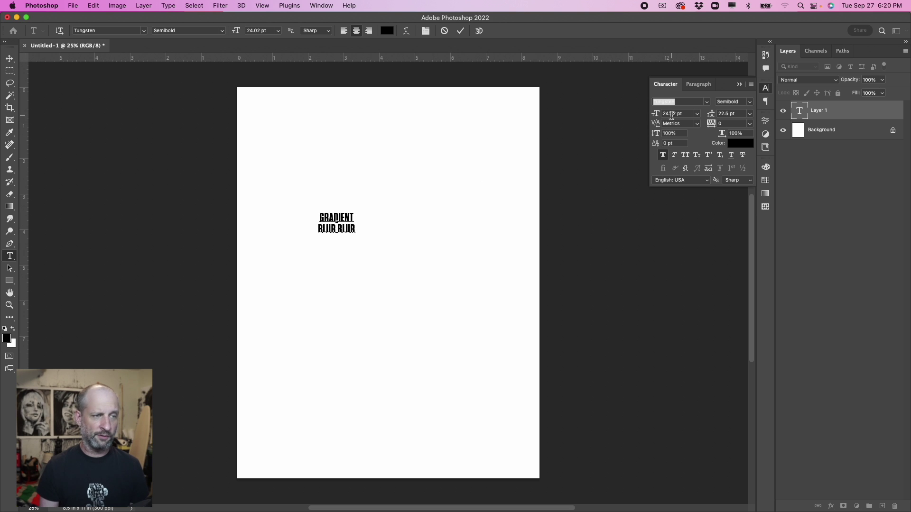
left_click(707, 102)
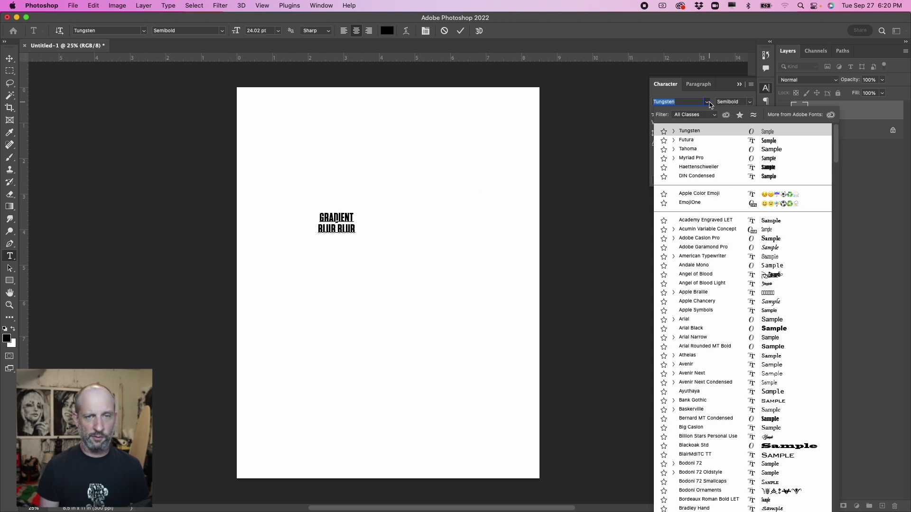
left_click(778, 328)
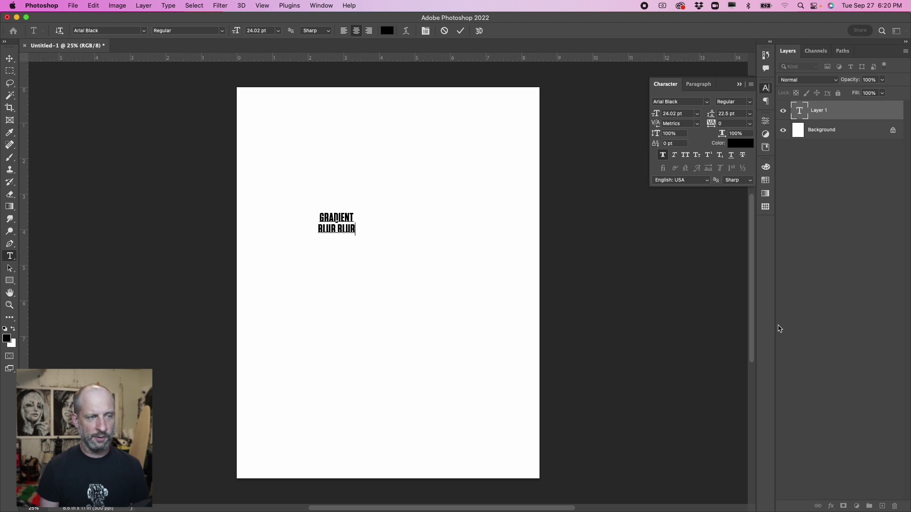
left_click_drag(354, 230, 300, 203)
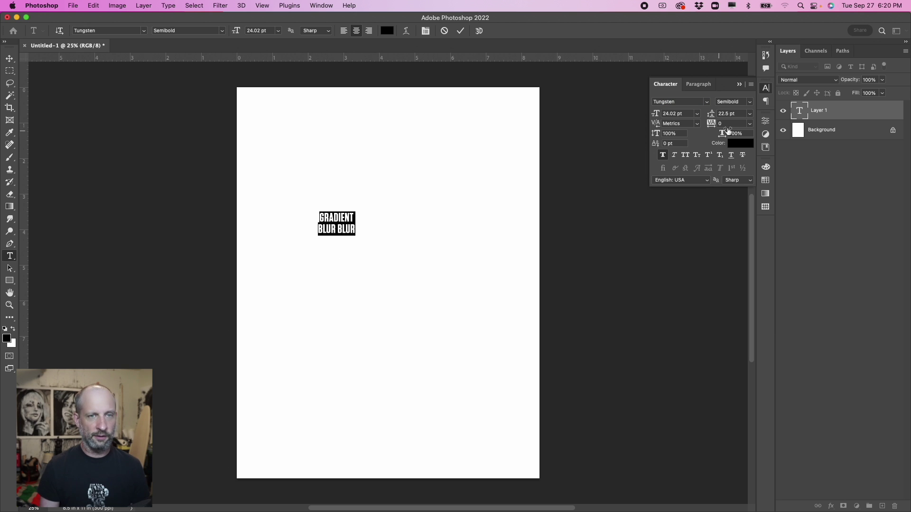
left_click(710, 104)
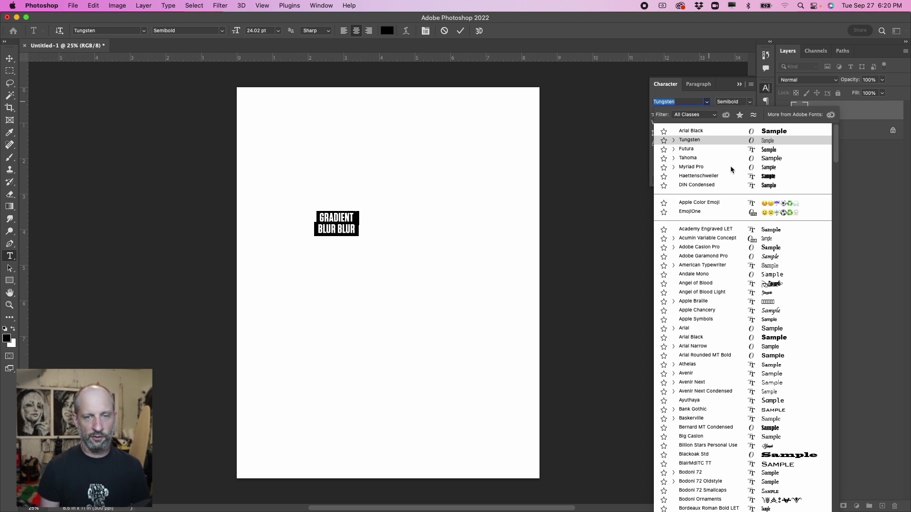
left_click(788, 339)
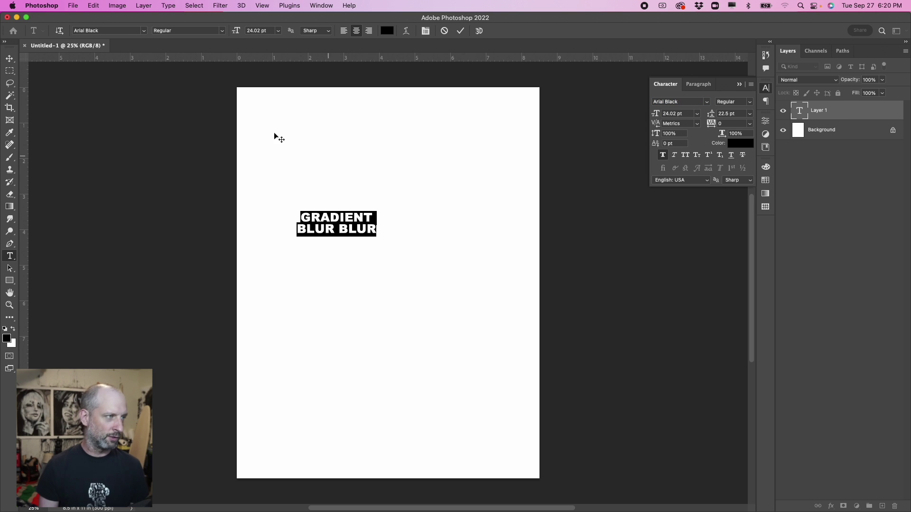
left_click(10, 58)
- Scale the title up to about 331% and centre it on the page
key("super+t")
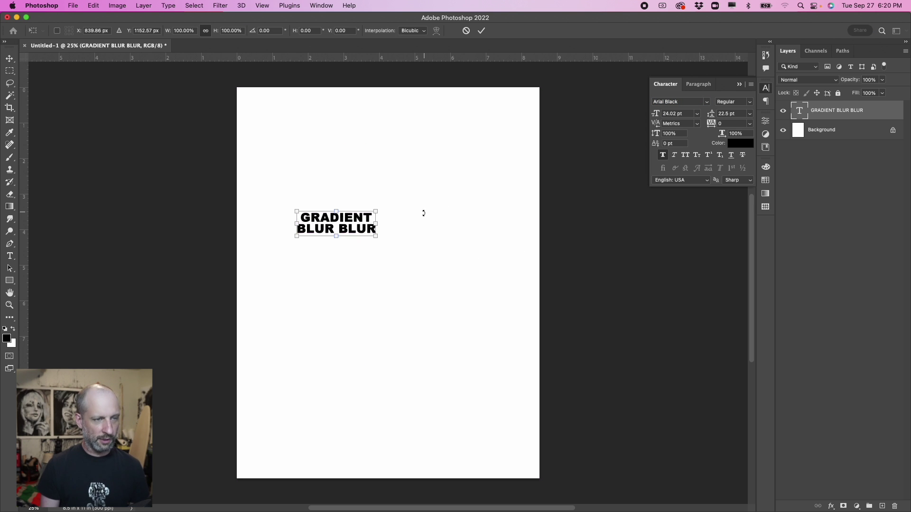
left_click_drag(372, 237, 494, 359)
left_click_drag(296, 282, 258, 294)
left_click_drag(417, 274, 416, 305)
key("Return")
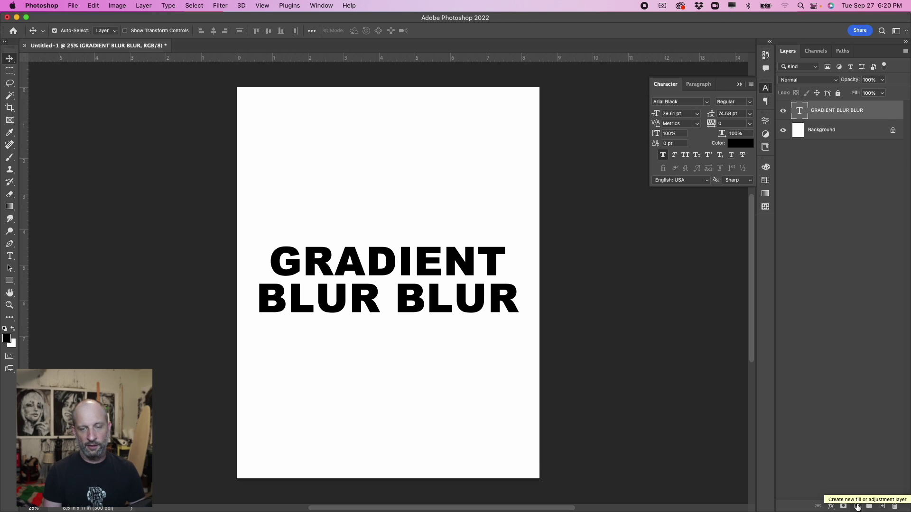
- Add a Gradient Map adjustment layer above the text and bring up its Gradient Editor
left_click(857, 507)
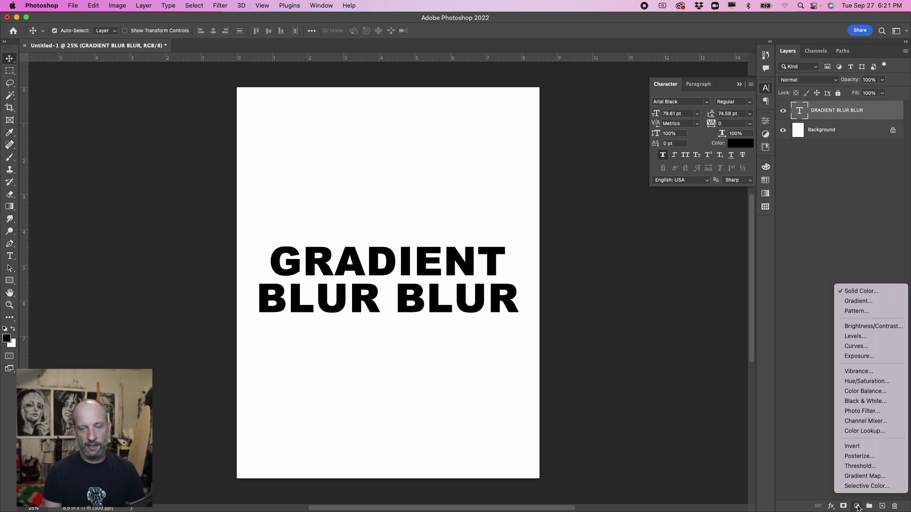
left_click(861, 476)
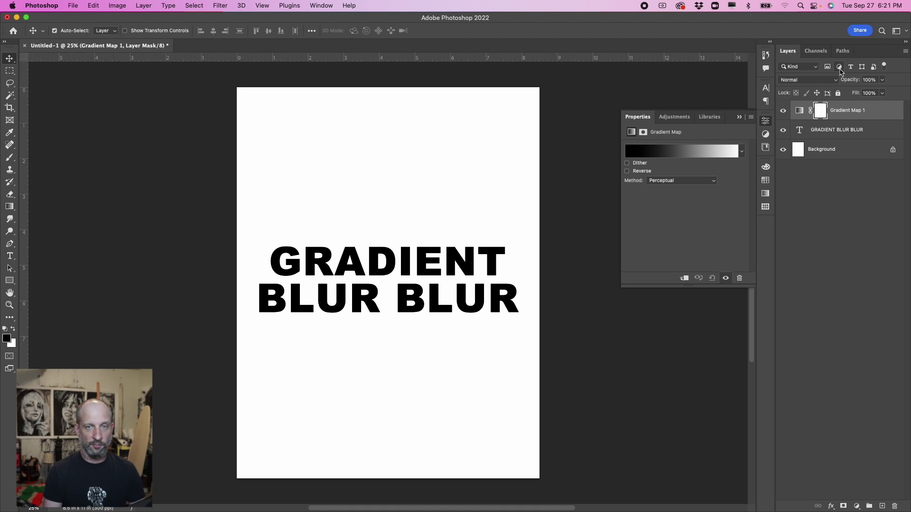
left_click(660, 153)
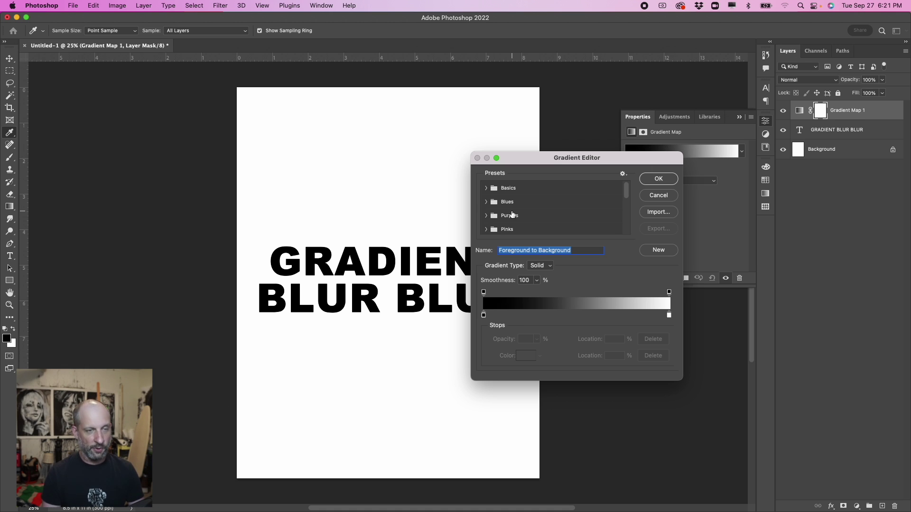
- Apply the Blue_27 preset, move its purple stop to 25%, and add a stop at the left end
left_click(488, 204)
scroll(590, 213, "down", 5)
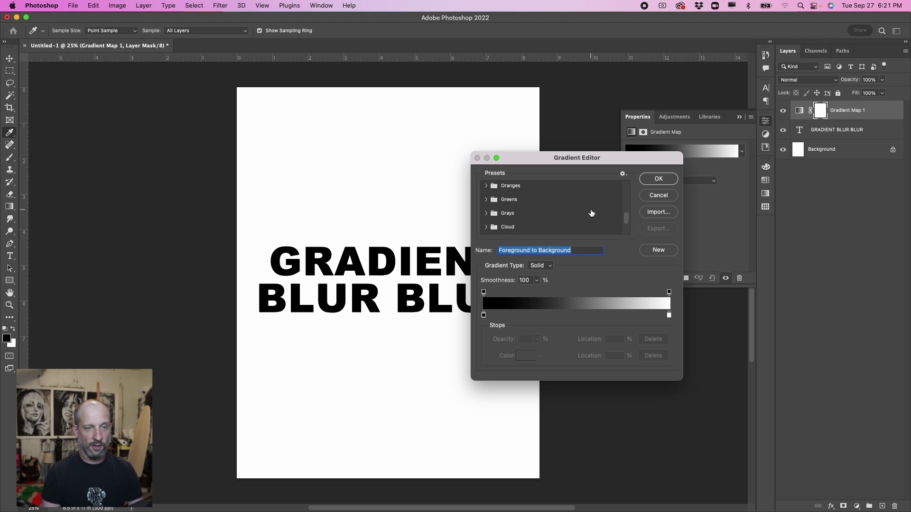
scroll(592, 212, "up", 5)
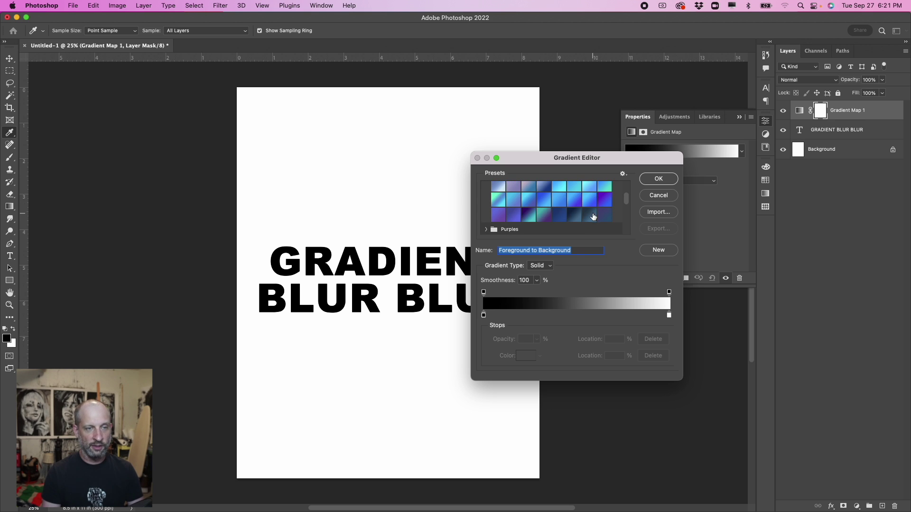
left_click(529, 216)
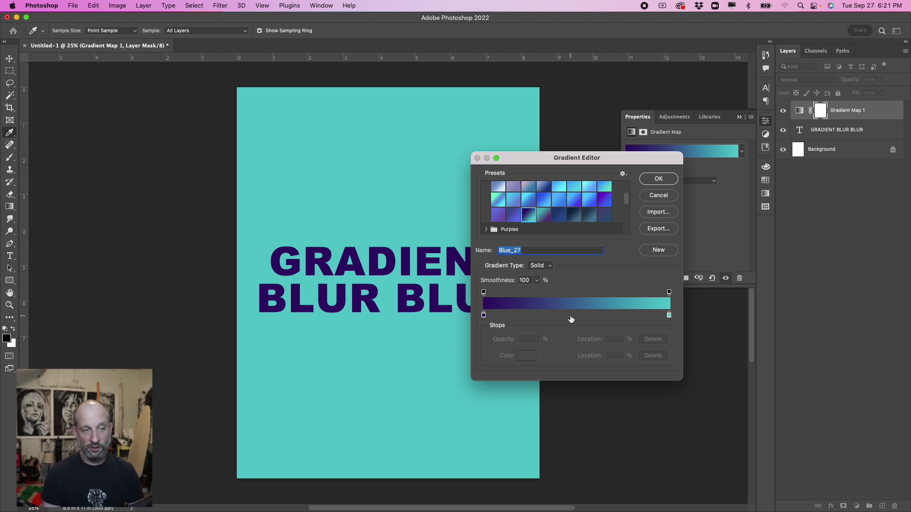
left_click_drag(484, 315, 513, 315)
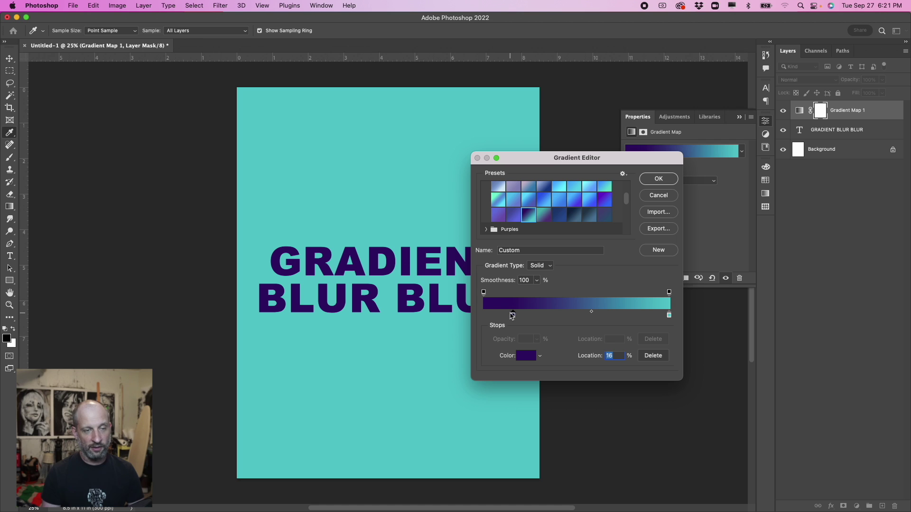
mouse_move(513, 315)
left_mouse_down()
mouse_move(487, 317)
mouse_move(530, 315)
left_mouse_up()
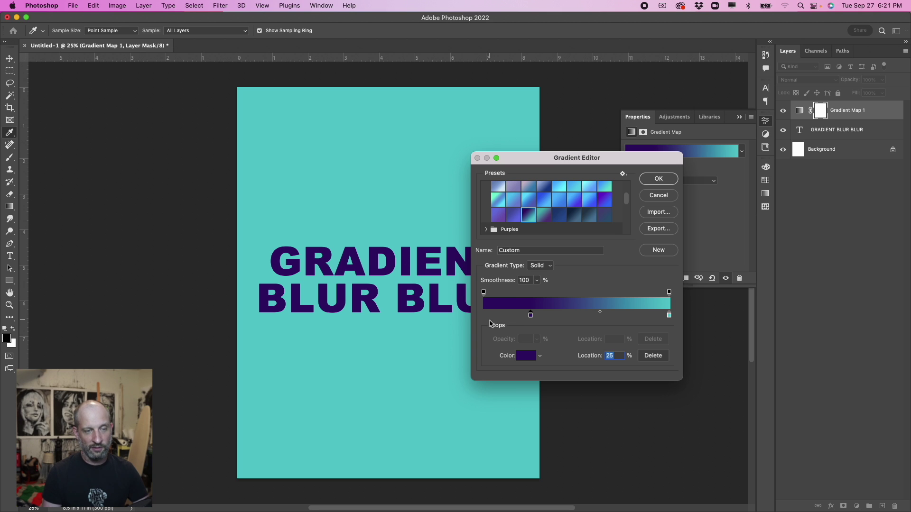
left_click_drag(491, 319, 484, 319)
- Colour the new left stop white and the 100% end stop black
left_click(525, 356)
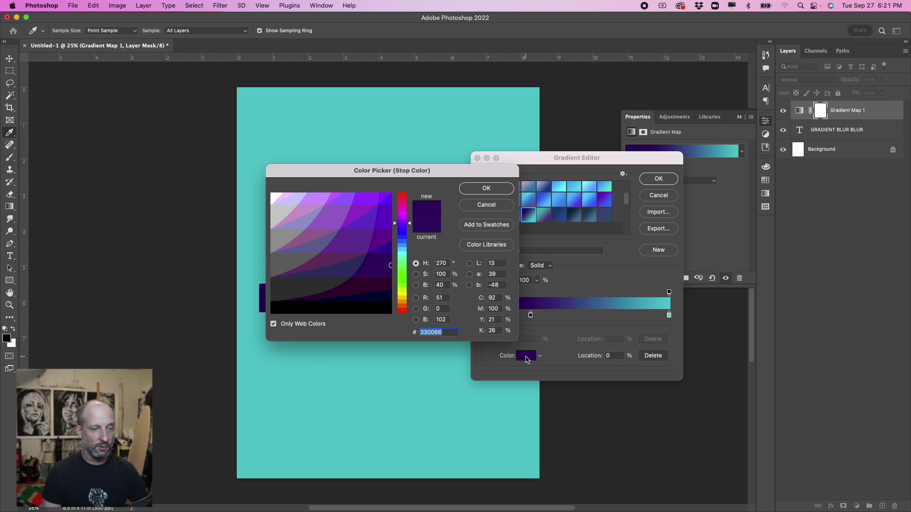
left_click(272, 194)
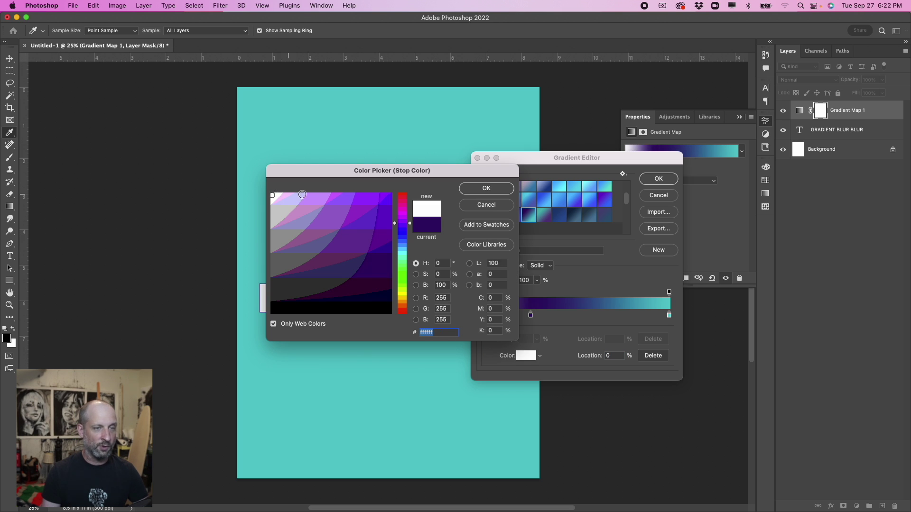
left_click(486, 188)
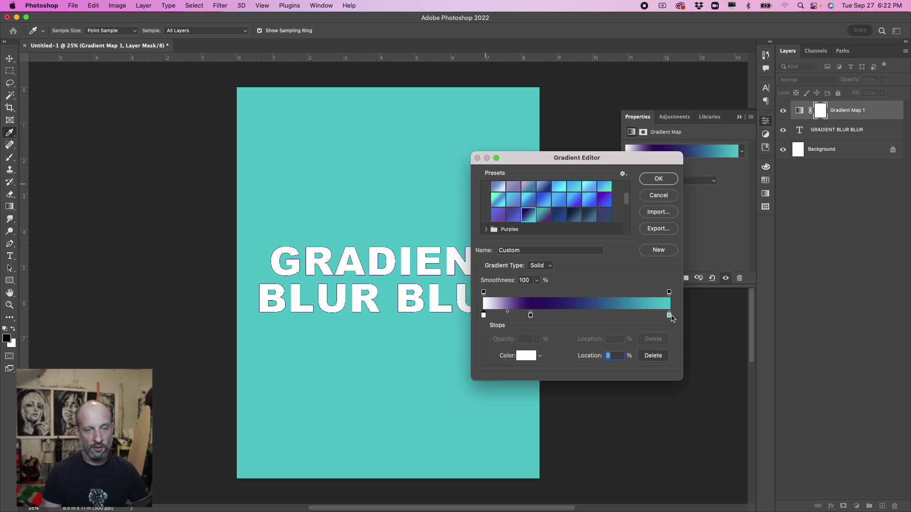
left_click_drag(669, 316, 642, 318)
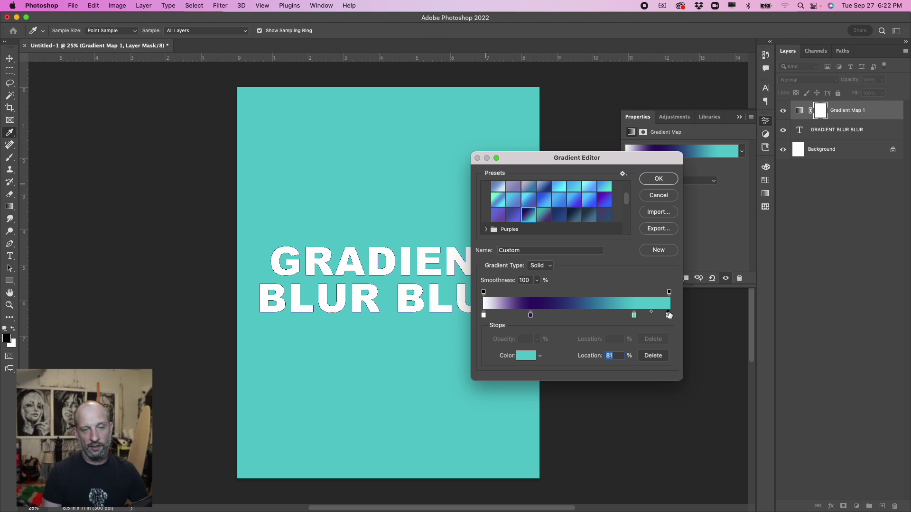
left_click_drag(669, 318, 671, 317)
left_click(532, 363)
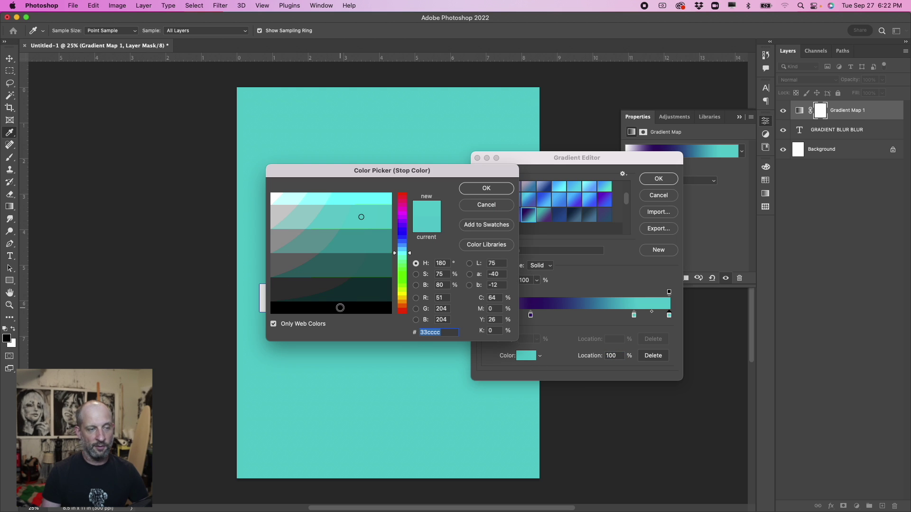
left_click(340, 309)
left_click(475, 189)
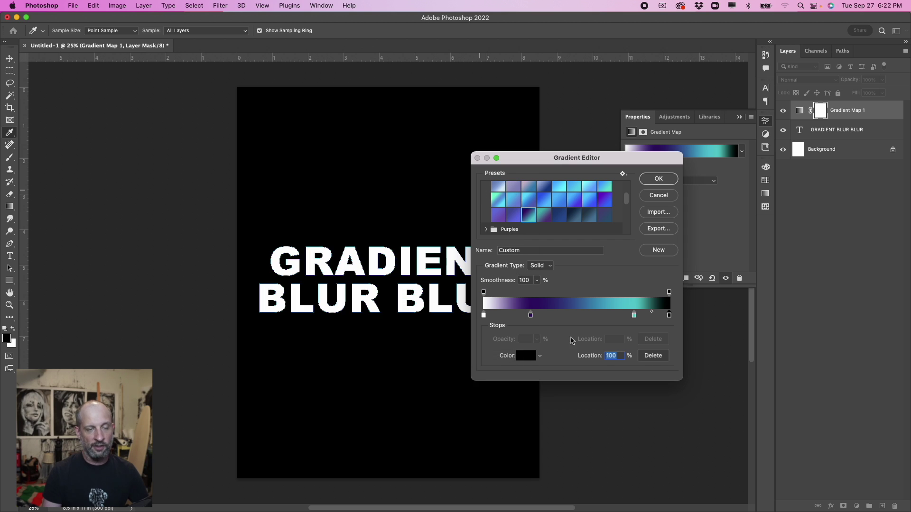
- Shift the purple stop right and teal stop to 77%, then add magenta stops at 15% and 54%
left_click_drag(530, 315, 541, 317)
left_click_drag(634, 316, 611, 319)
left_click_drag(541, 315, 554, 316)
left_click(512, 315)
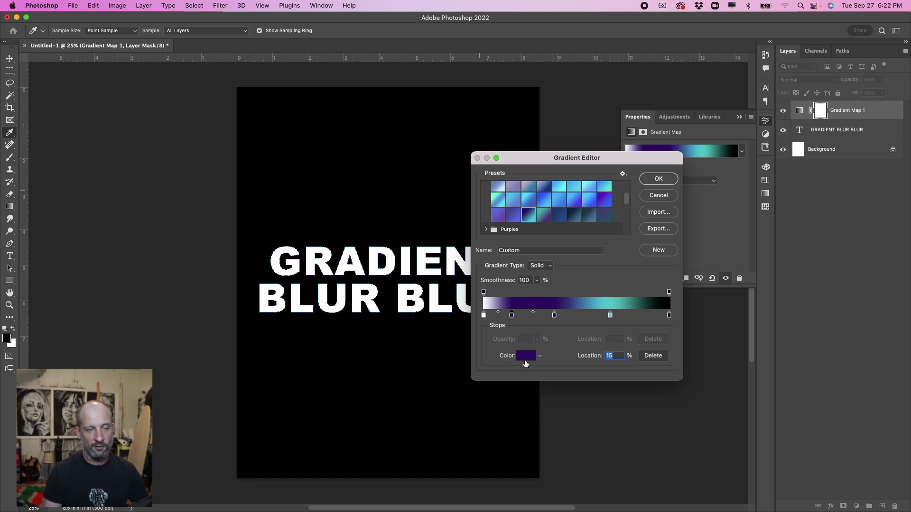
left_click(526, 356)
mouse_move(402, 223)
left_mouse_down()
mouse_move(399, 203)
mouse_move(402, 215)
left_mouse_up()
left_click(380, 218)
left_click(486, 188)
left_click(585, 316)
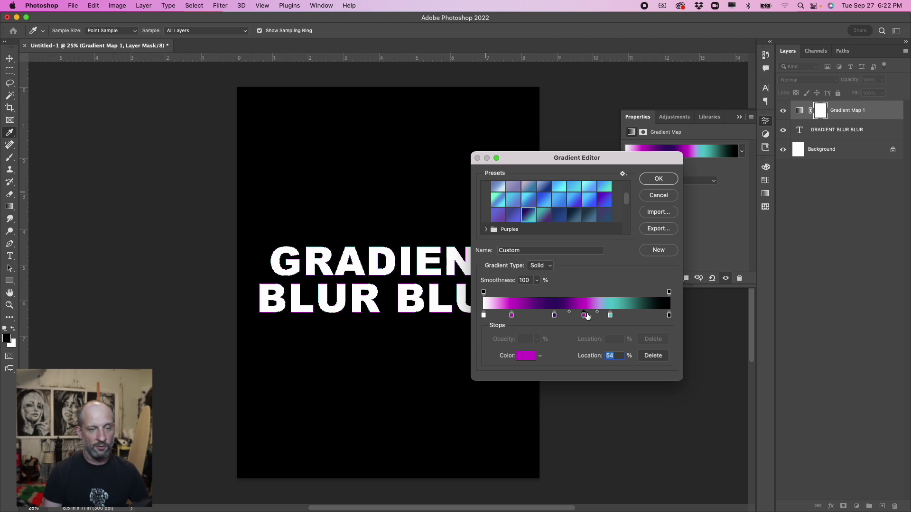
left_click(524, 357)
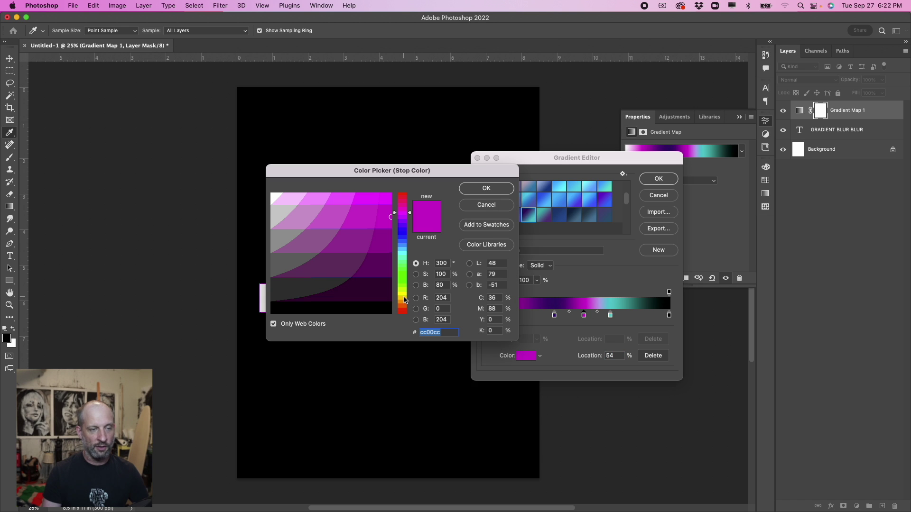
- Recolour the 54% stop bright yellow
left_click(404, 294)
left_click(387, 195)
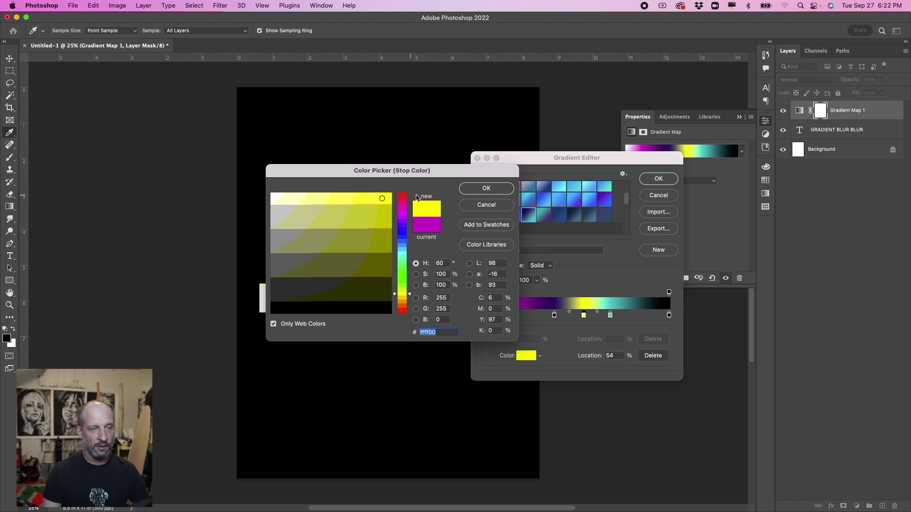
left_click(471, 188)
- Add a purplish-blue stop at 85%, move the dark purple stop to 32%, and apply the gradient
left_click(637, 315)
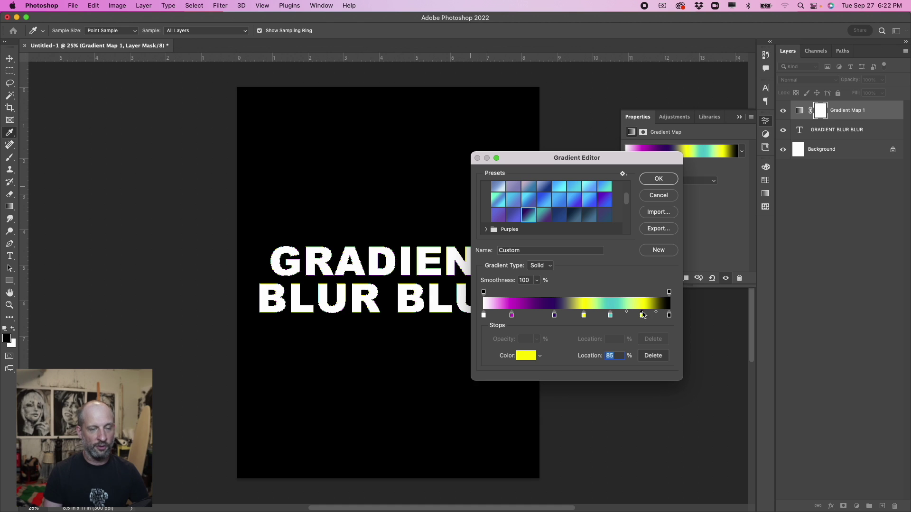
left_click(527, 356)
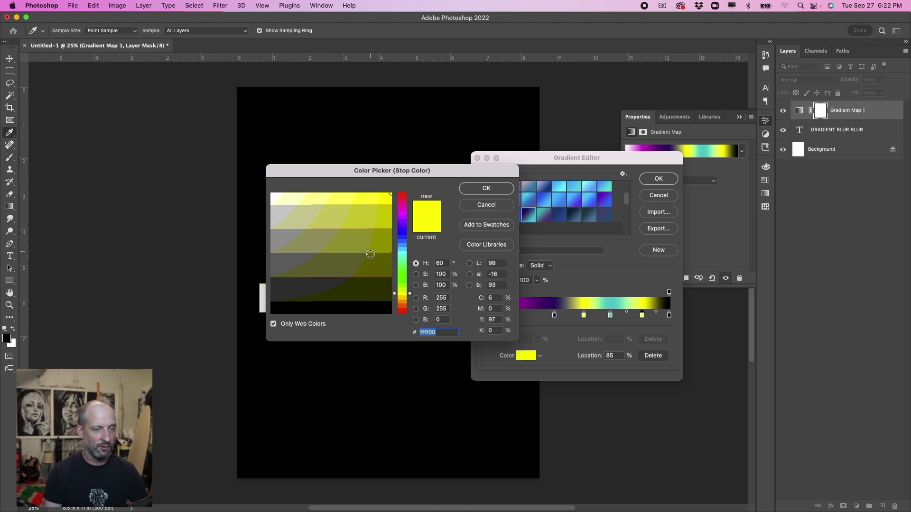
left_click(404, 303)
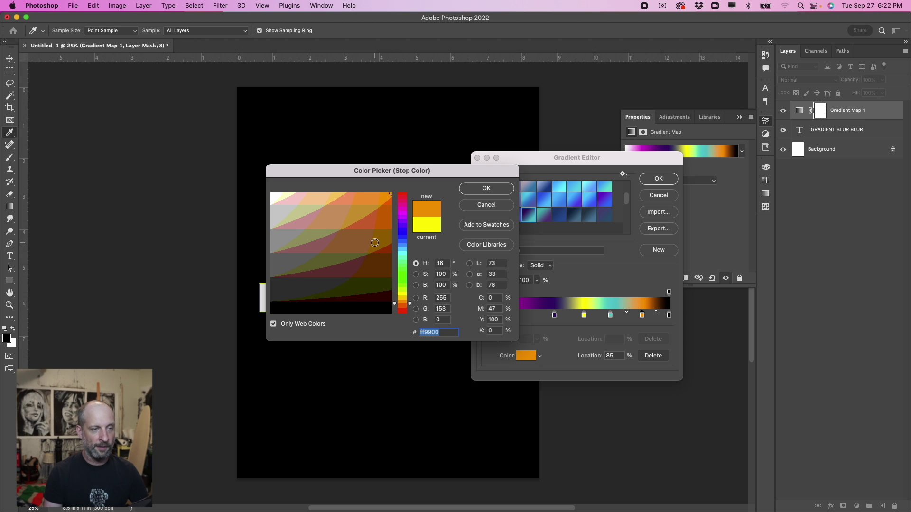
left_click(404, 282)
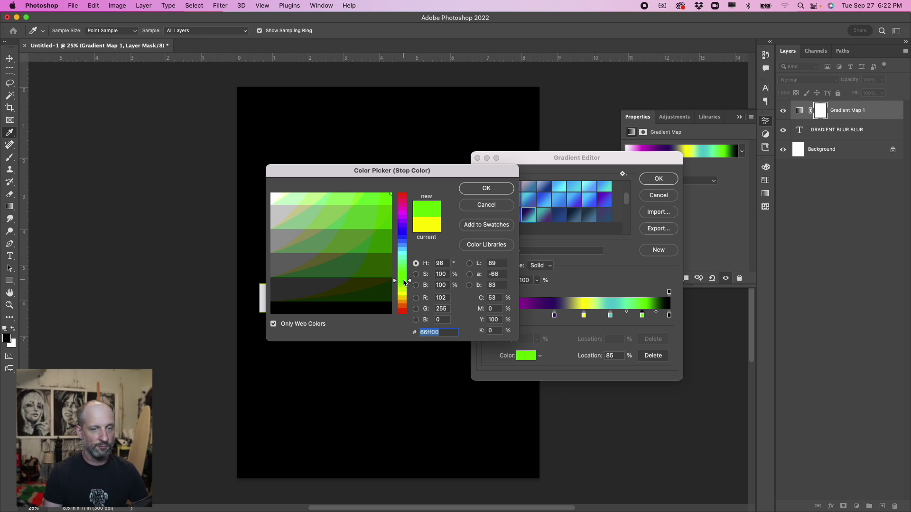
left_click(403, 233)
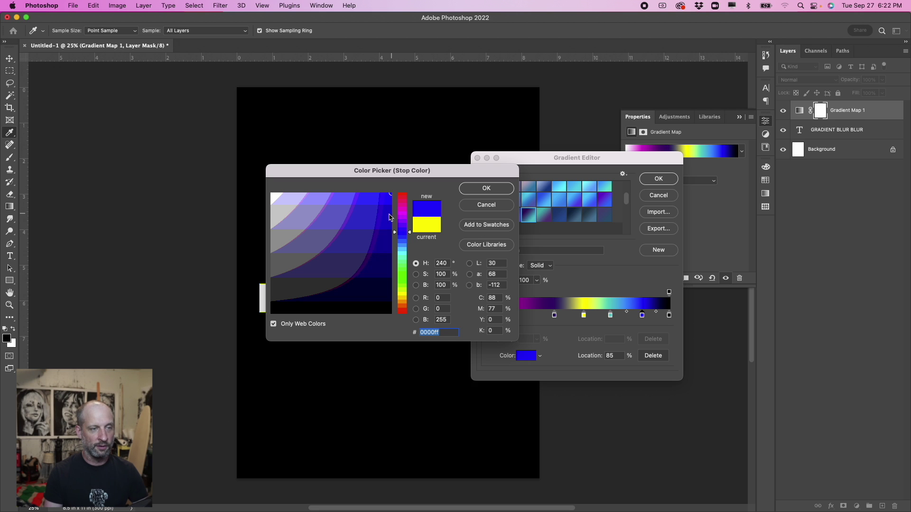
left_click(362, 214)
left_click(503, 189)
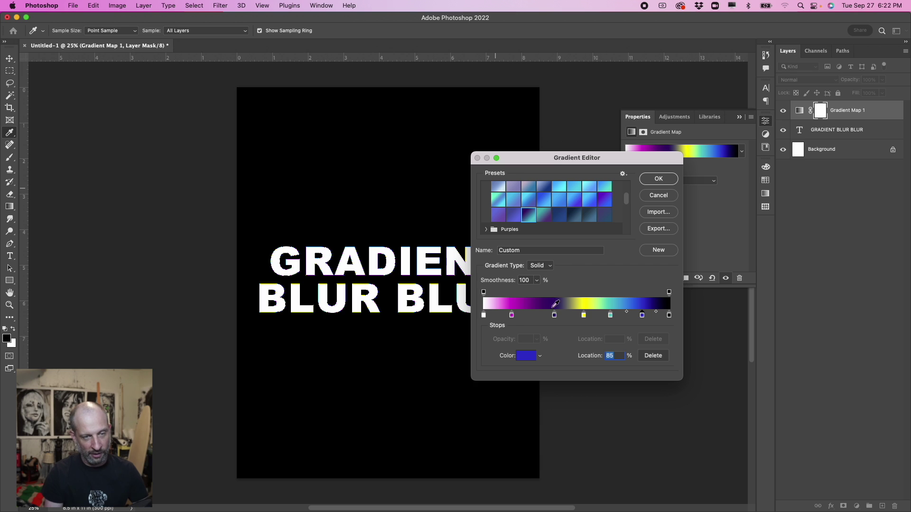
left_click_drag(554, 315, 577, 315)
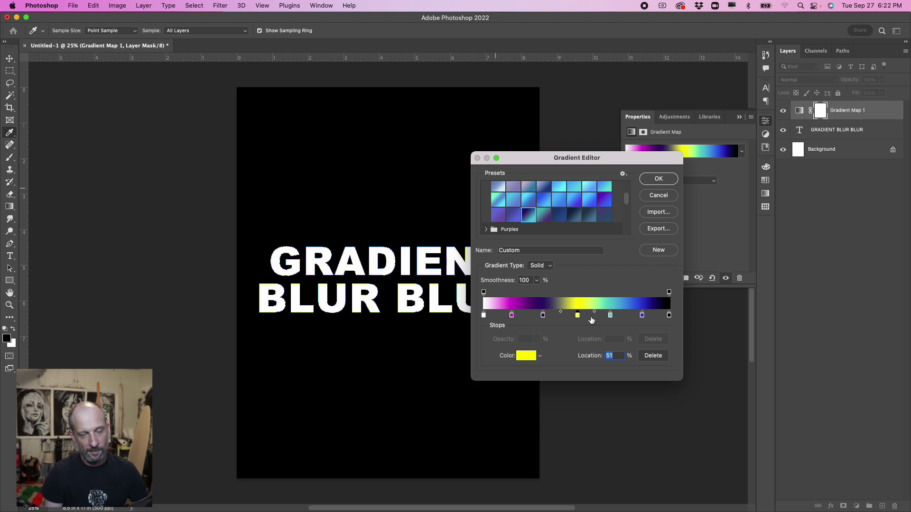
left_click(660, 181)
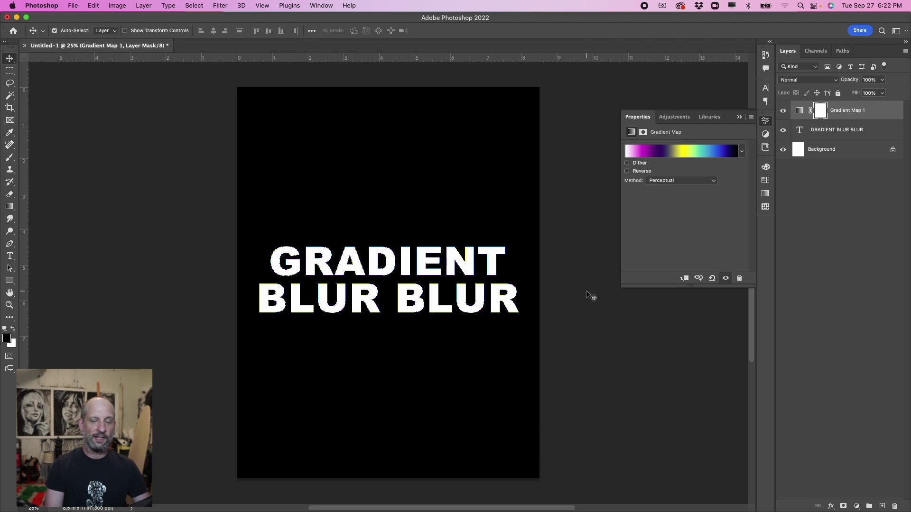
- Apply Blur Gallery > Tilt-Shift to the GRADIENT BLUR BLUR layer, converting it to a smart object
left_click(400, 249)
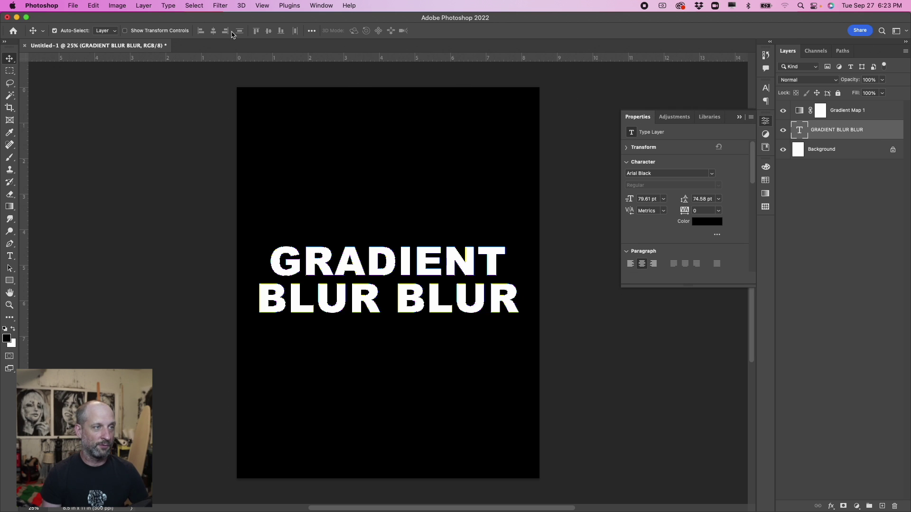
left_click(217, 4)
mouse_move(264, 139)
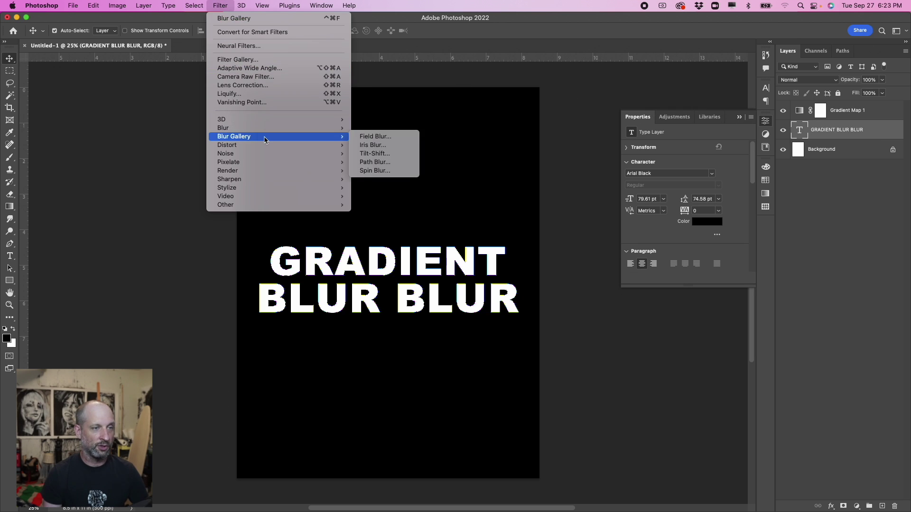
left_click(388, 155)
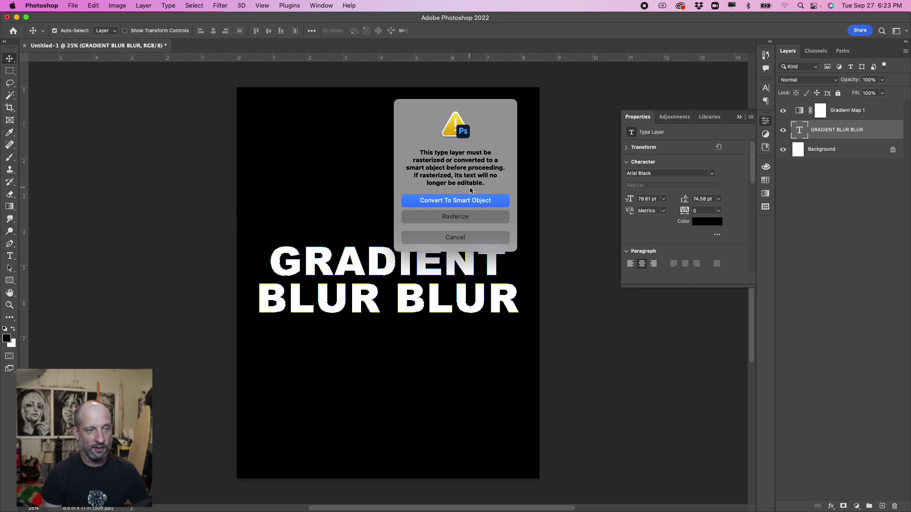
left_click(485, 204)
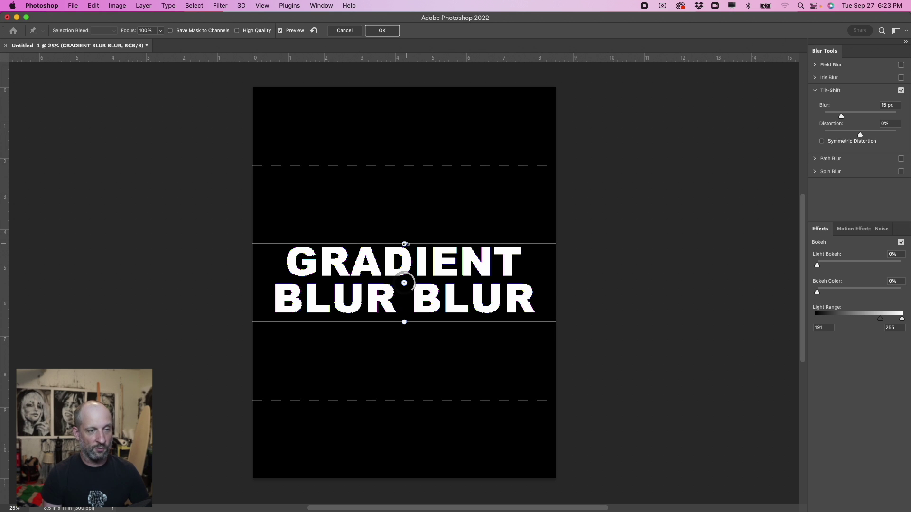
- Rotate the tilt-shift focus band diagonally, raise the blur to 63 px, and pull both transitions inward
left_click_drag(405, 244, 380, 245)
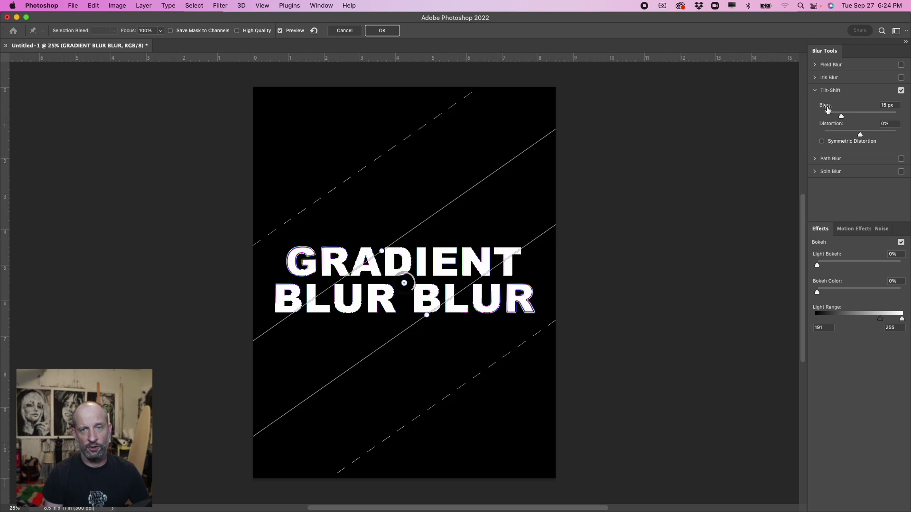
mouse_move(843, 117)
left_mouse_down()
mouse_move(895, 118)
mouse_move(857, 117)
left_mouse_up()
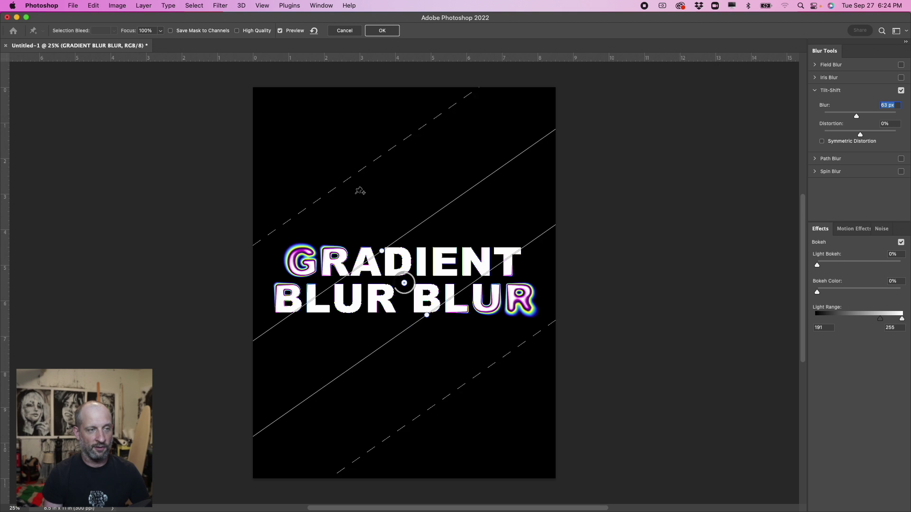
left_click_drag(336, 193, 354, 223)
left_click_drag(492, 370, 458, 339)
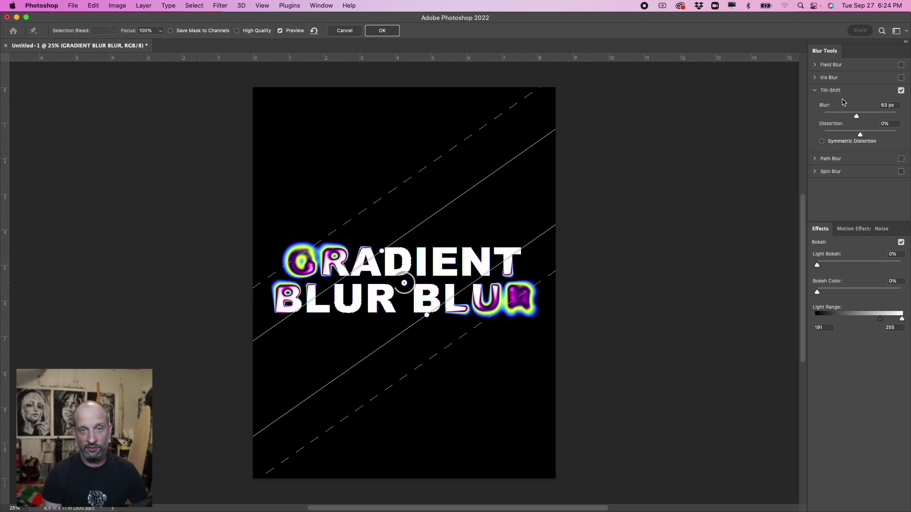
left_click(817, 79)
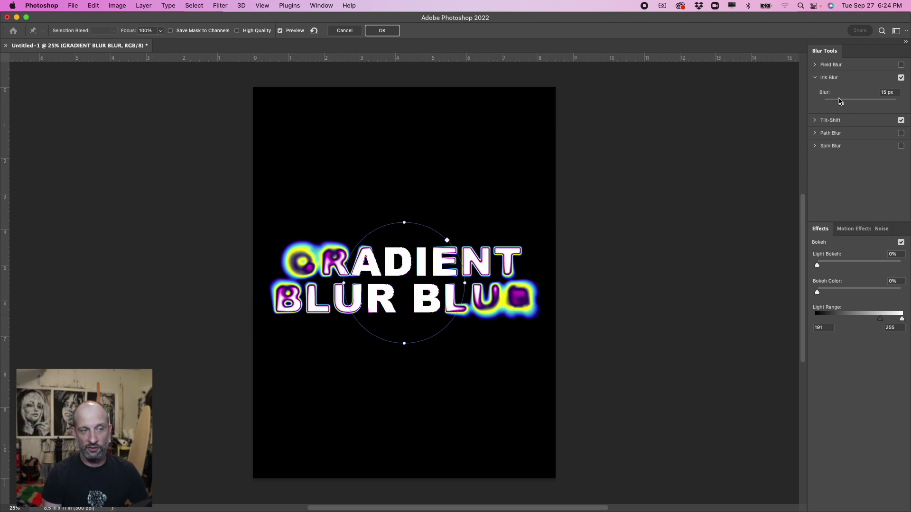
- Set the iris blur to 74 px, widen its ellipse, and move it up-left over GRADIENT
mouse_move(844, 108)
left_mouse_down()
mouse_move(870, 106)
mouse_move(858, 106)
left_mouse_up()
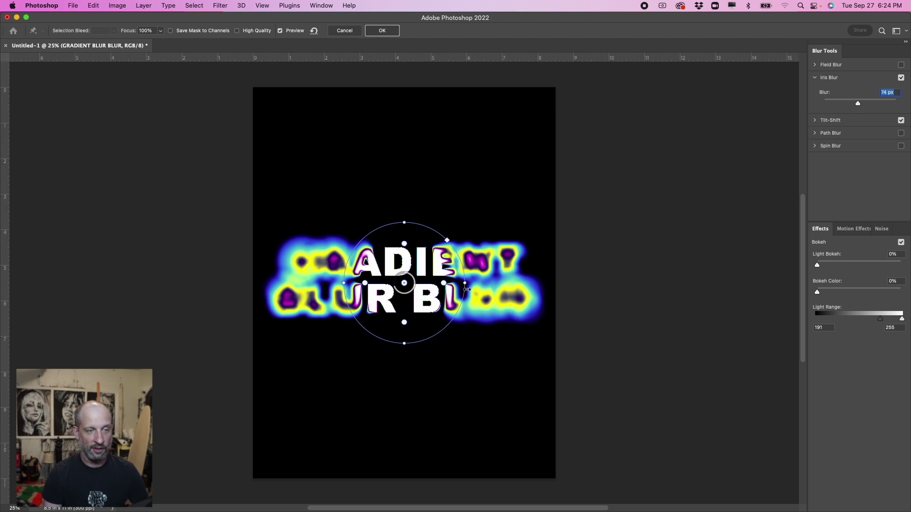
left_click_drag(465, 284, 518, 280)
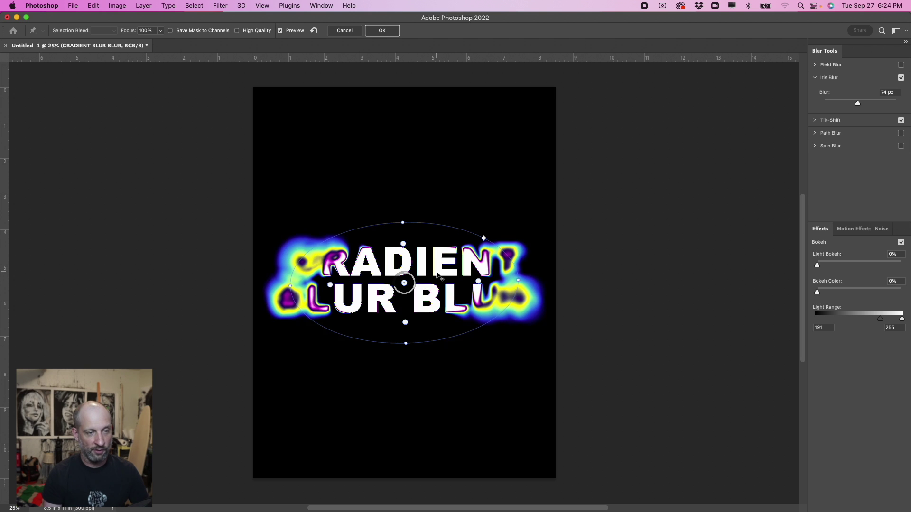
left_click_drag(404, 283, 380, 266)
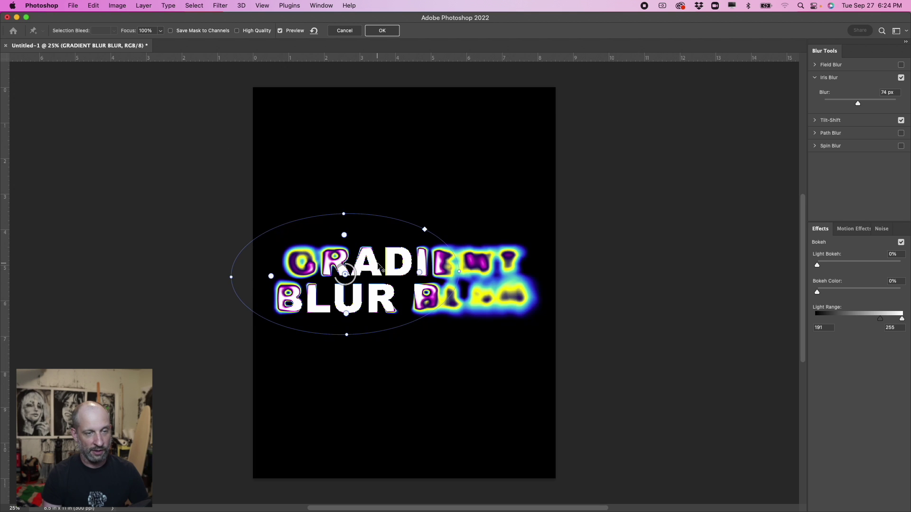
- Add a second iris blur over the end of BLUR, flattened vertically and narrowed from the left
left_click(501, 302)
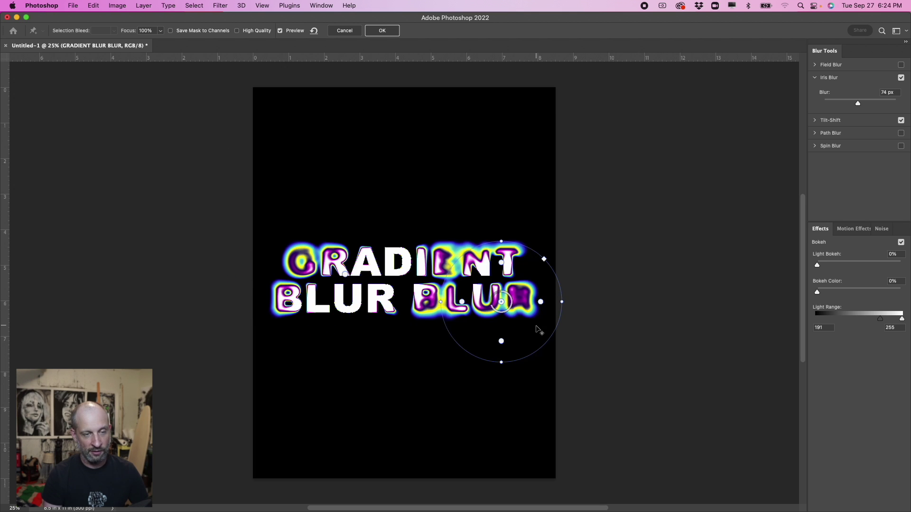
left_click_drag(499, 357, 501, 333)
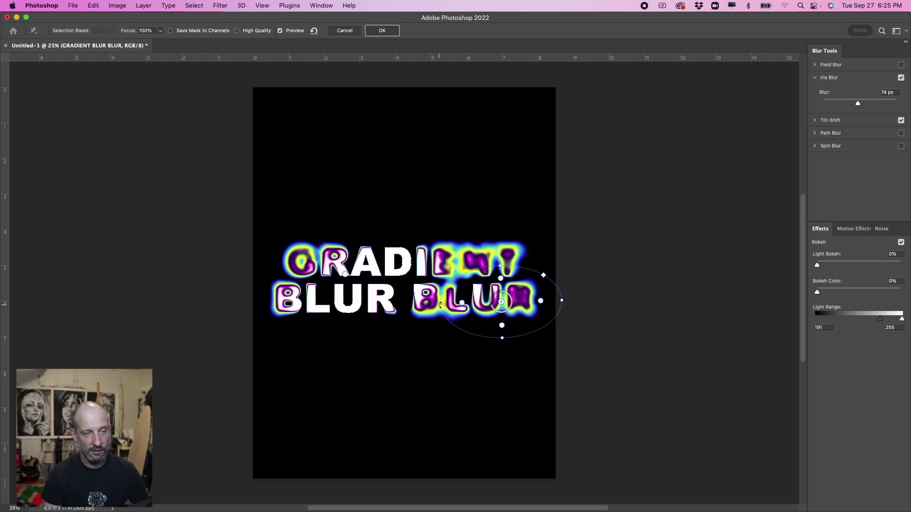
left_click_drag(442, 303, 476, 289)
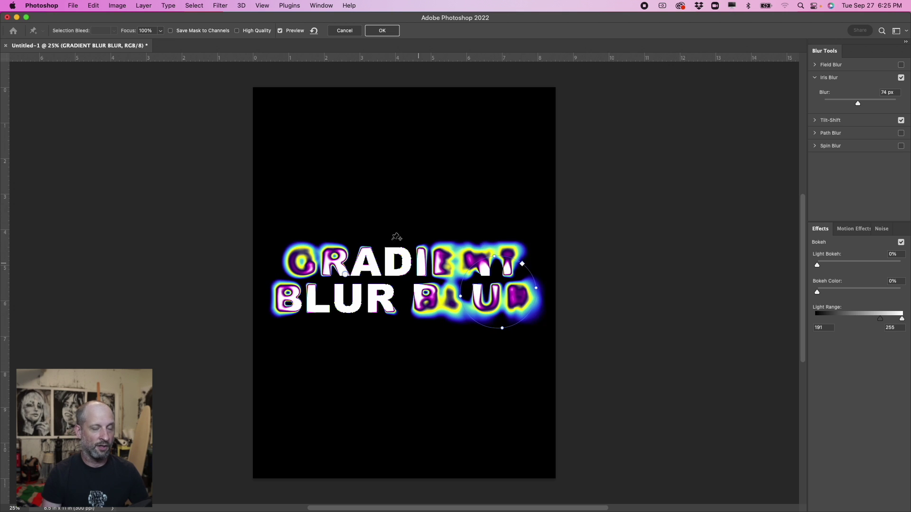